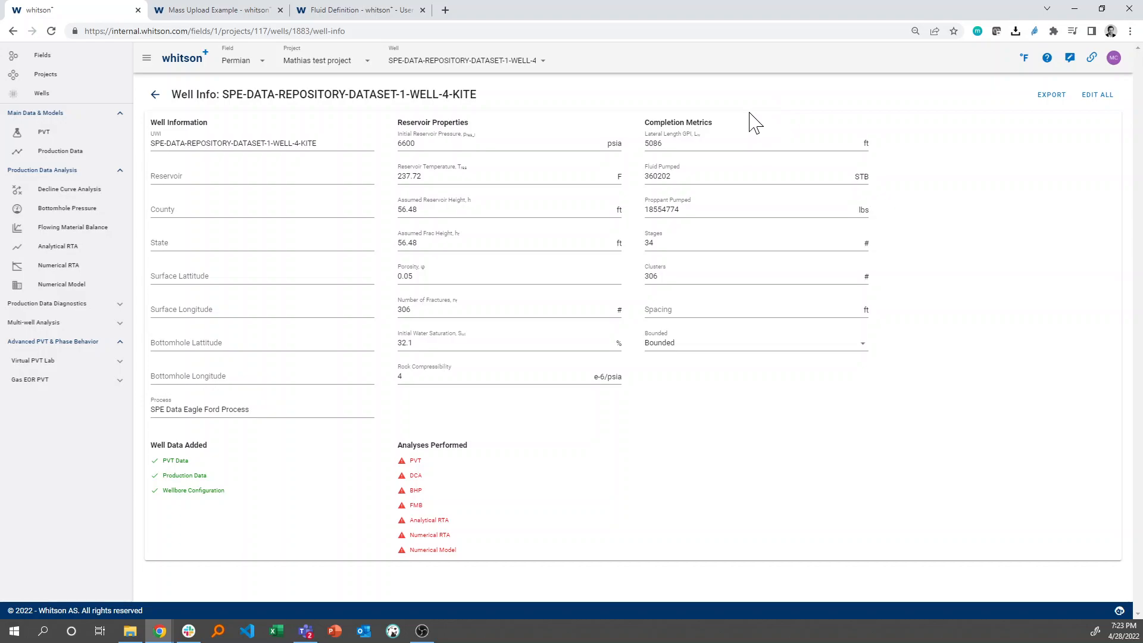
Review the mass edit table covering all wells in the project, and return to the well overview.
{"action": "left_click", "coordinate": [1097, 96]}
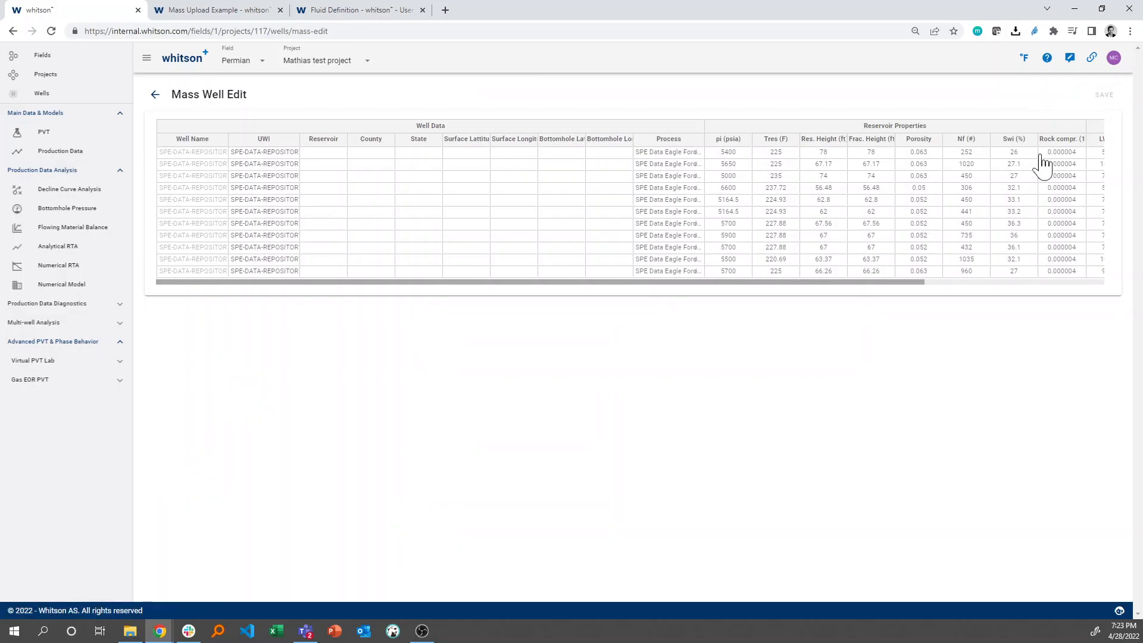
{"action": "scroll", "coordinate": [1015, 179], "scroll_direction": "right", "scroll_amount": 5}
{"action": "scroll", "coordinate": [1015, 176], "scroll_direction": "left", "scroll_amount": 5}
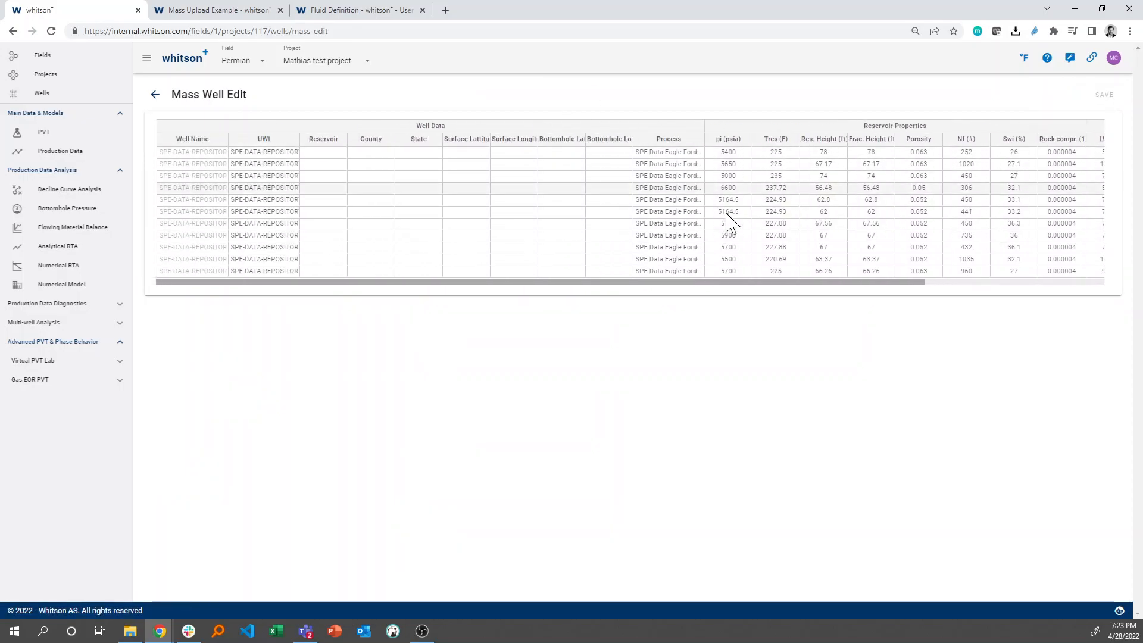
{"action": "left_click", "coordinate": [154, 95]}
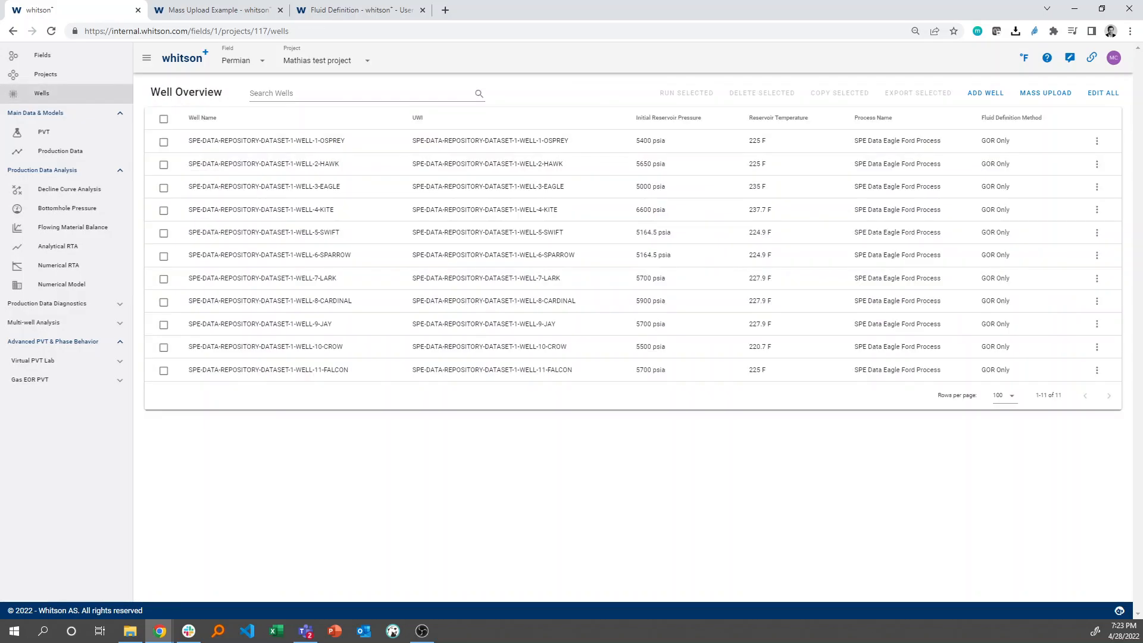
Open the well info for SPE-DATA-REPOSITORY-DATASET-1-WELL-4-KITE and check which well data and analyses are present.
{"action": "left_click", "coordinate": [304, 212]}
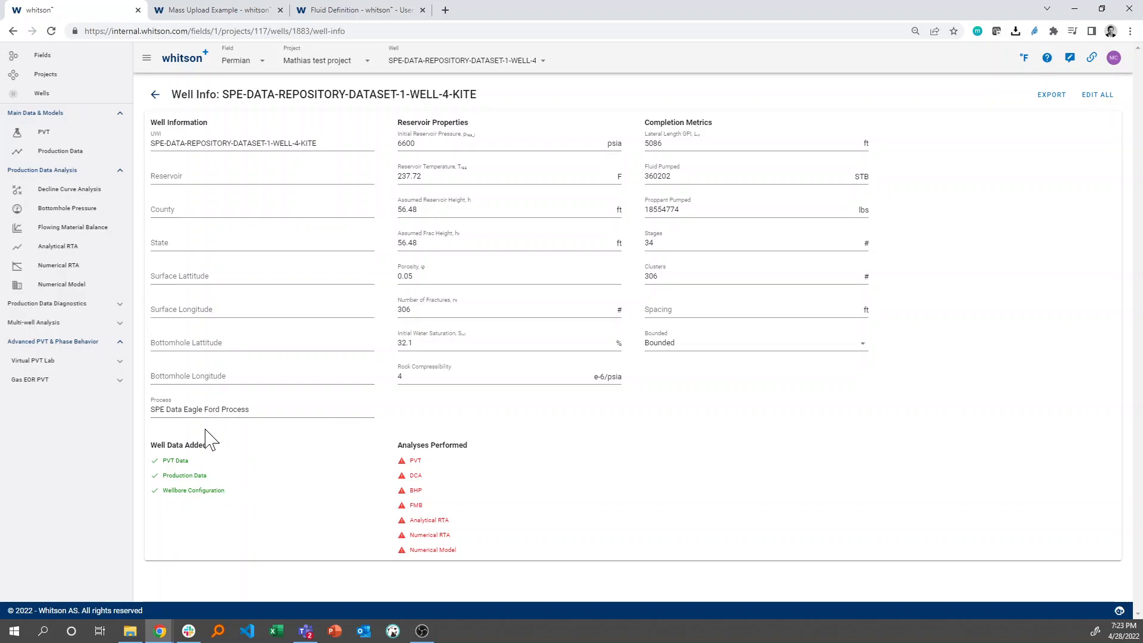
{"action": "scroll", "coordinate": [198, 476], "scroll_direction": "up", "scroll_amount": 5}
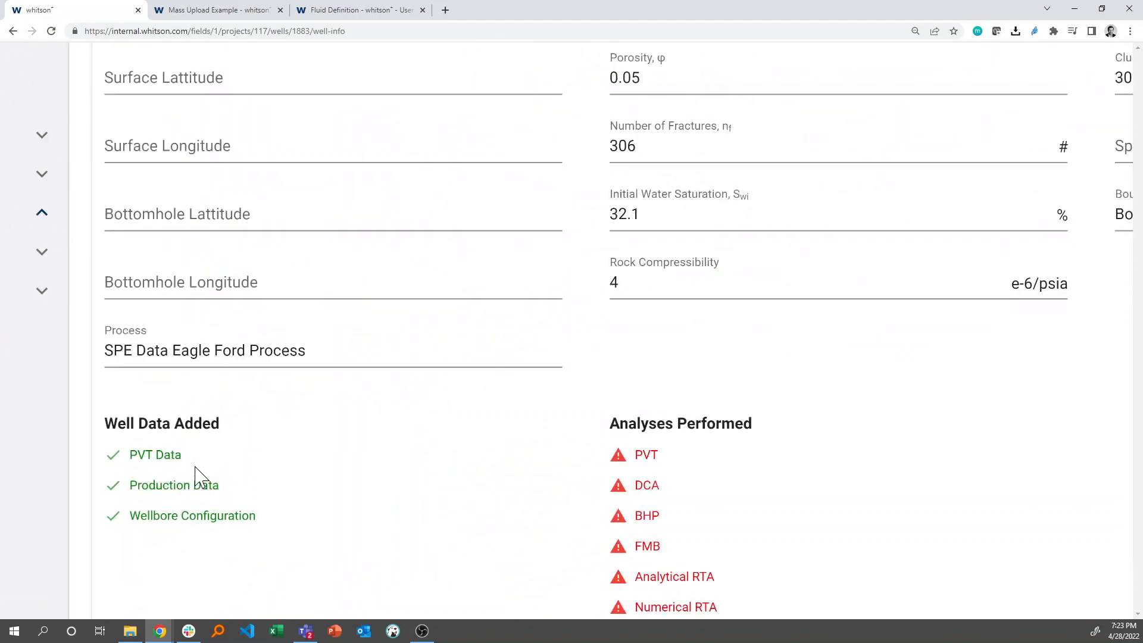
{"action": "scroll", "coordinate": [169, 527], "scroll_direction": "down", "scroll_amount": 5}
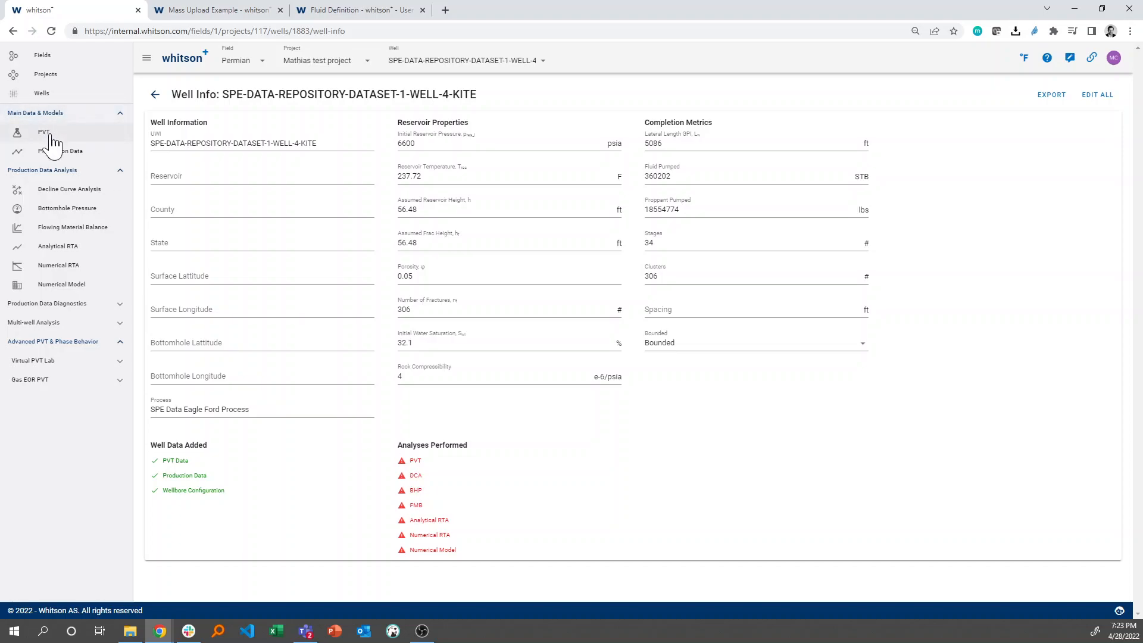
Open the well's PVT fluid definition and inspect the current reservoir fluid composition settings without changing them.
{"action": "left_click", "coordinate": [45, 132]}
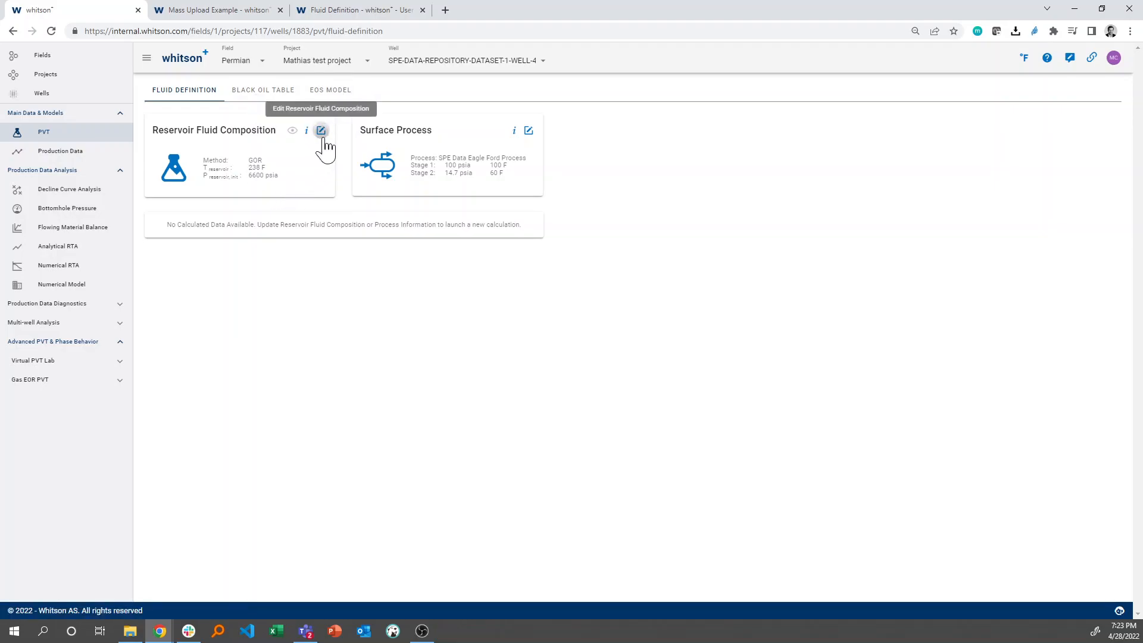
{"action": "left_click", "coordinate": [321, 131]}
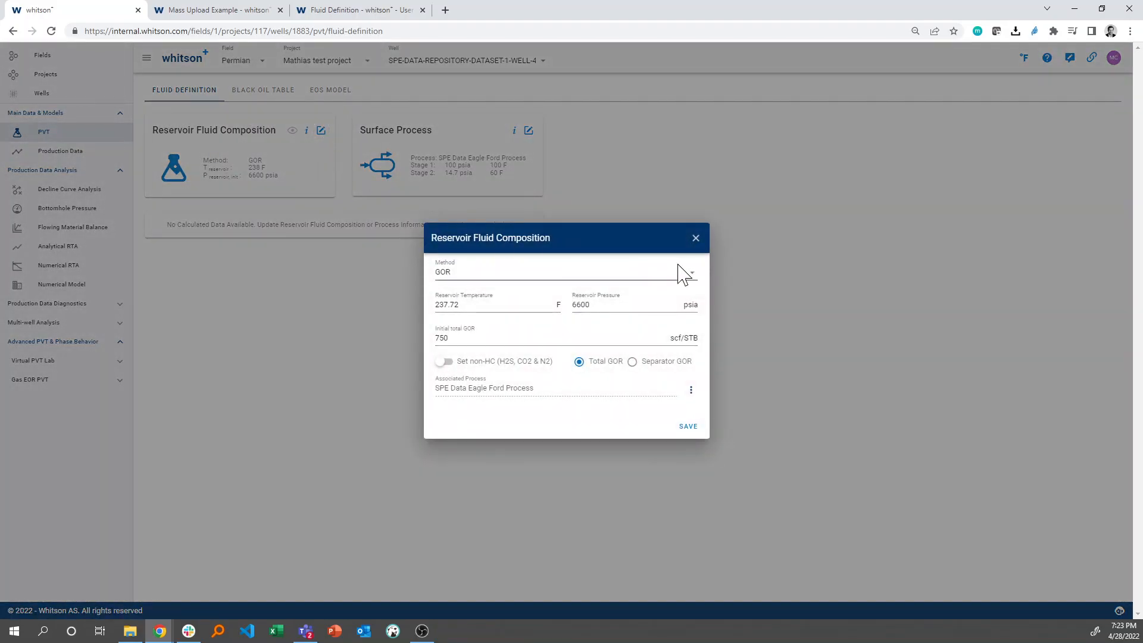
{"action": "left_click", "coordinate": [695, 238]}
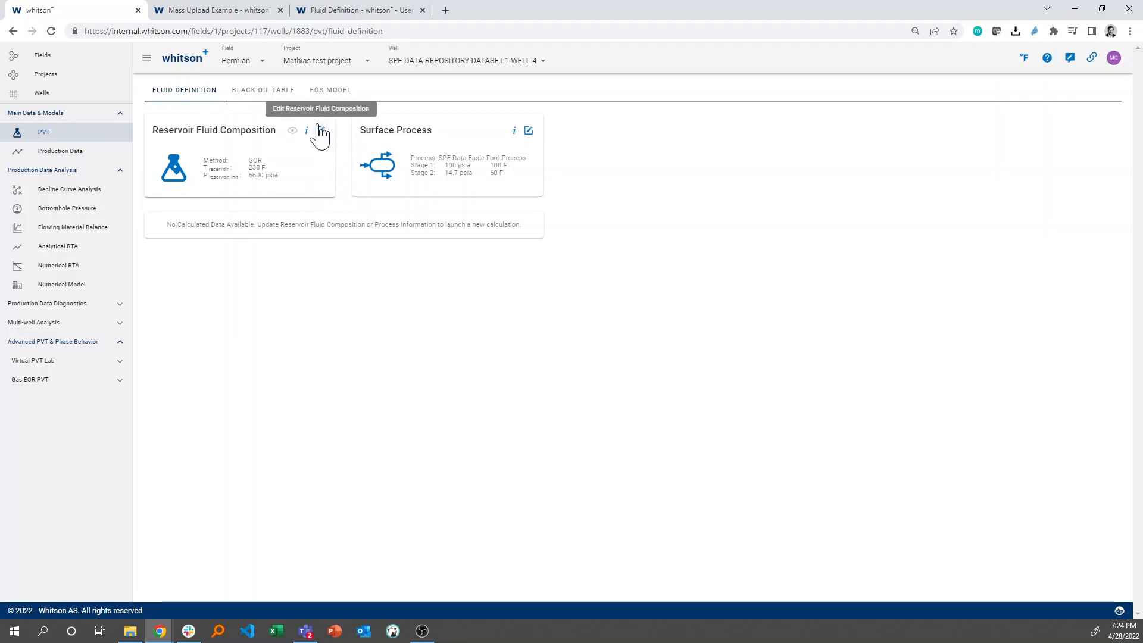
{"action": "scroll", "coordinate": [320, 141], "scroll_direction": "up", "scroll_amount": 5}
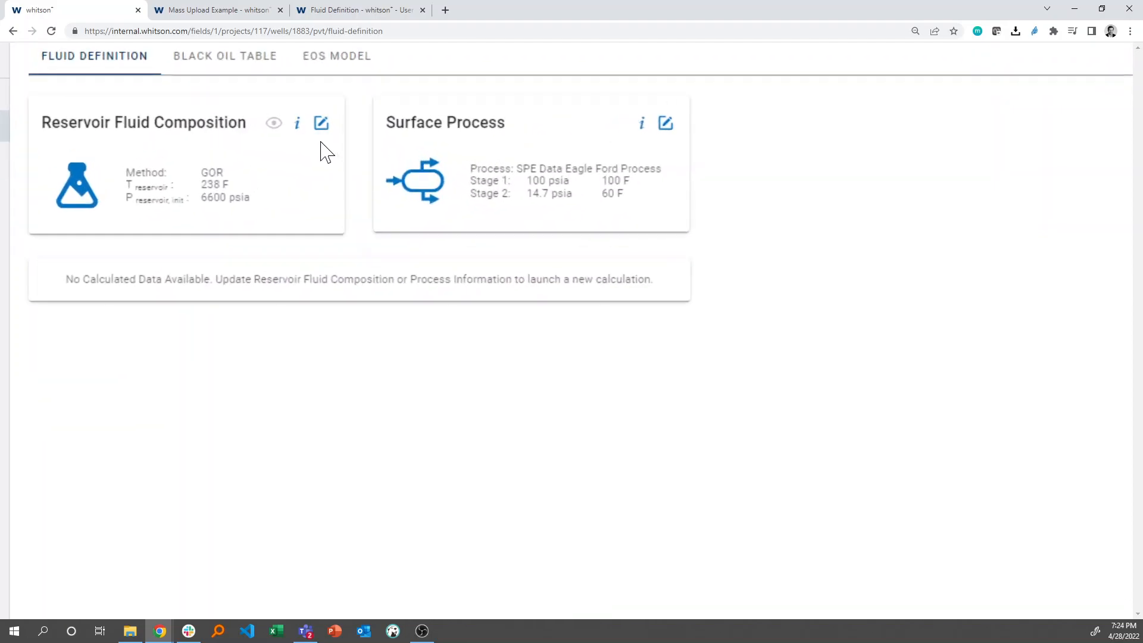
{"action": "scroll", "coordinate": [320, 142], "scroll_direction": "down", "scroll_amount": 4}
{"action": "scroll", "coordinate": [323, 149], "scroll_direction": "down", "scroll_amount": 1}
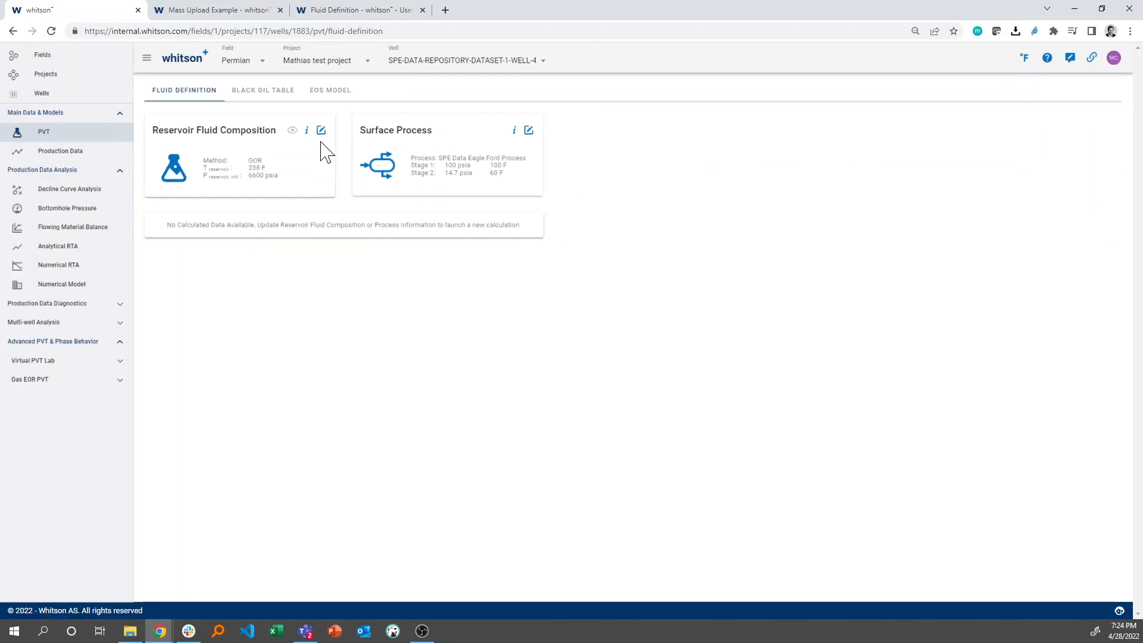
Preview the Separator Compositions and Fluid Composition input methods for the reservoir fluid composition.
{"action": "left_click", "coordinate": [321, 131]}
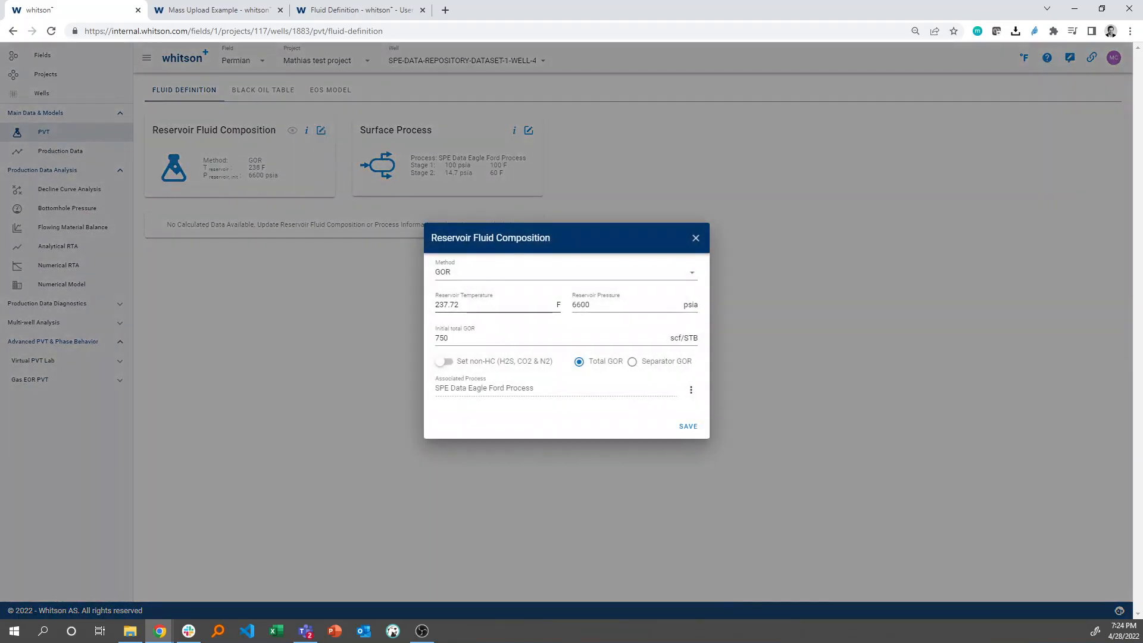
{"action": "left_click", "coordinate": [473, 282]}
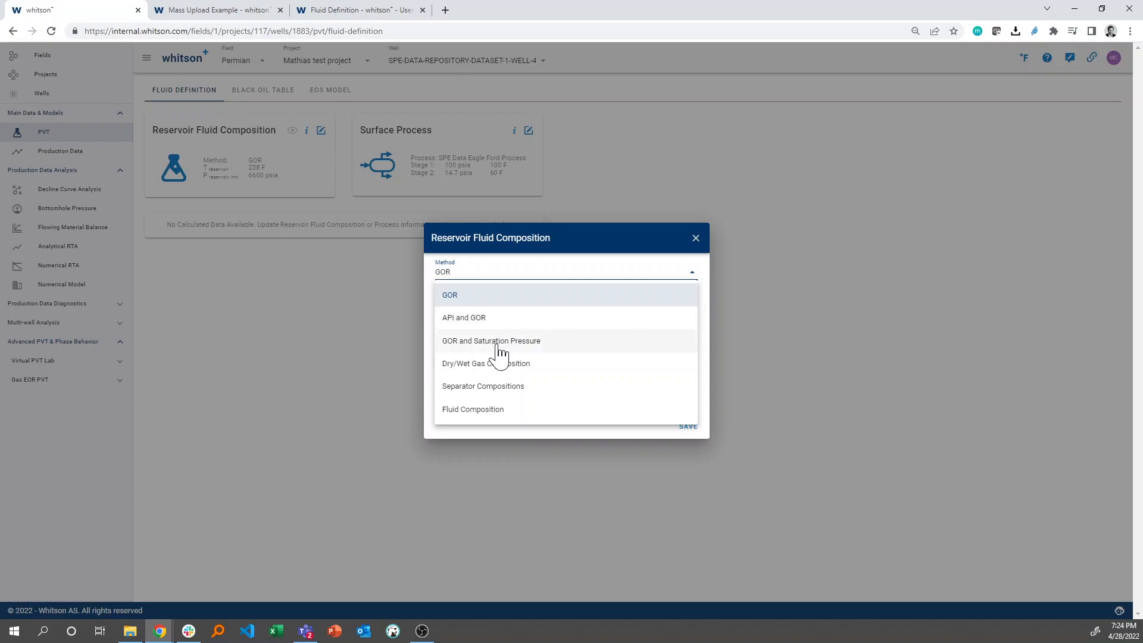
{"action": "left_click", "coordinate": [482, 392]}
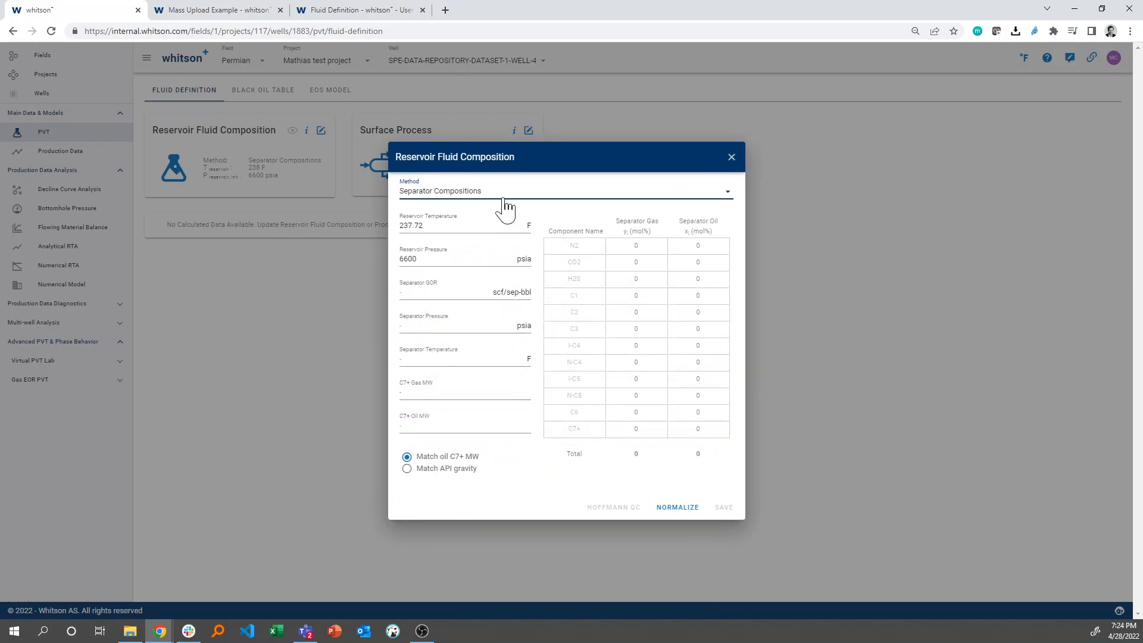
{"action": "left_click", "coordinate": [505, 208]}
{"action": "left_click", "coordinate": [480, 328]}
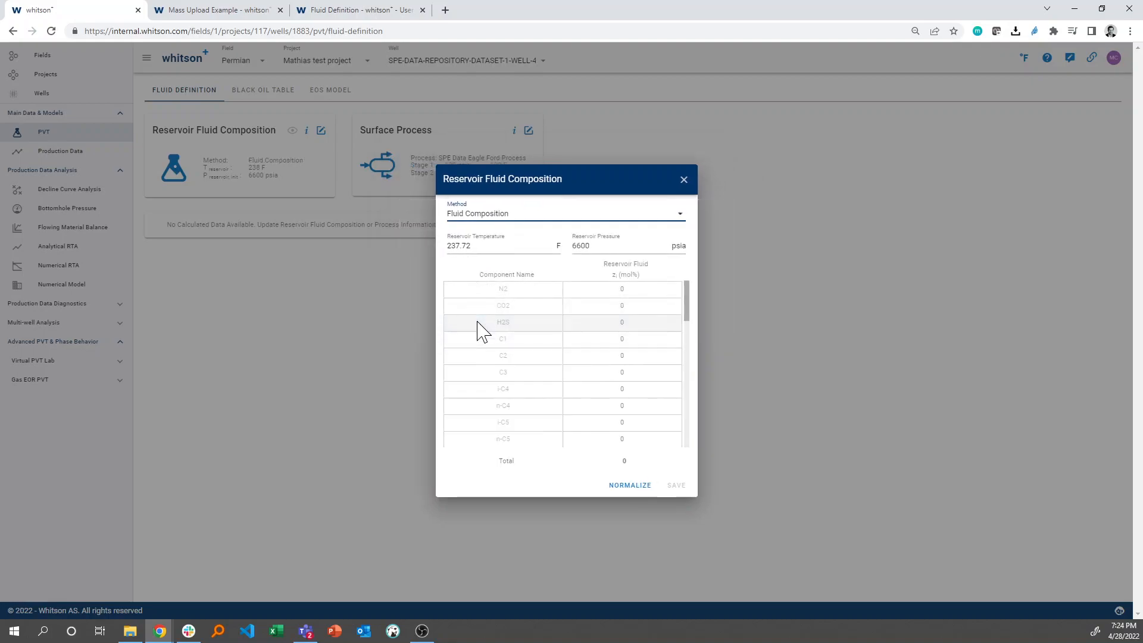
Set the reservoir fluid composition method to GOR and save it to launch the fluid calculation.
{"action": "left_click", "coordinate": [562, 221]}
{"action": "left_click", "coordinate": [541, 244]}
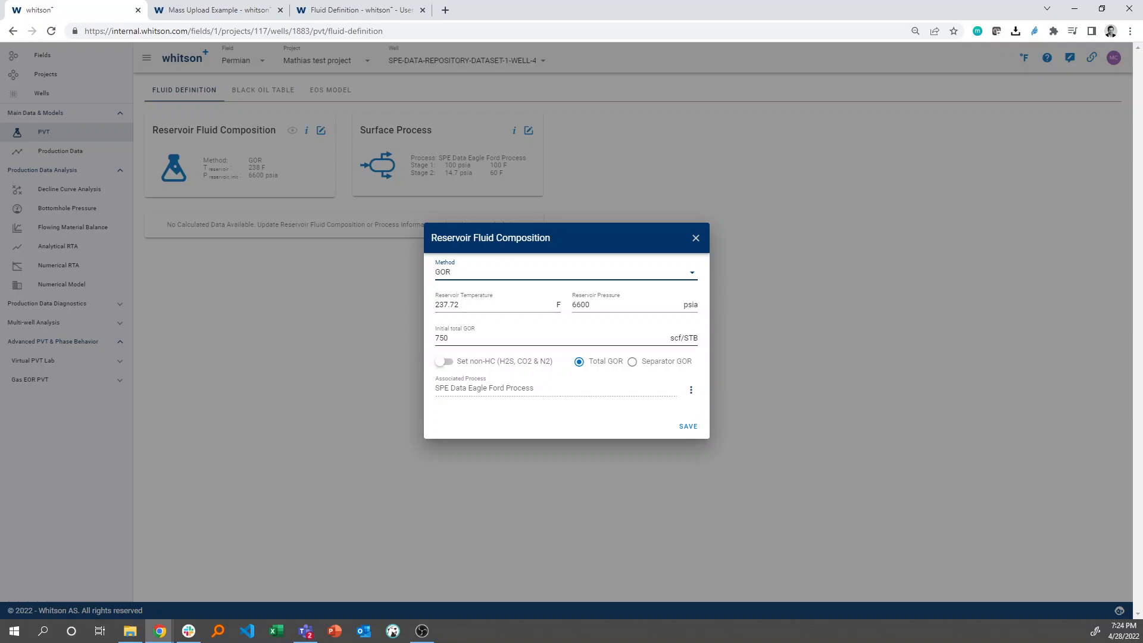
{"action": "left_click", "coordinate": [696, 427]}
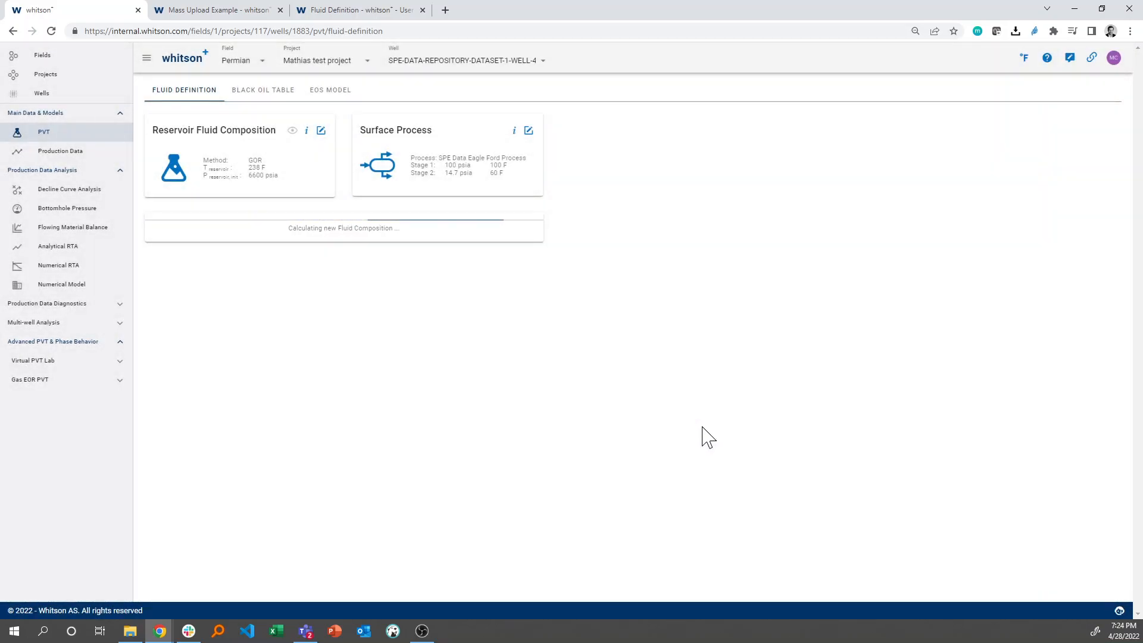
Examine the well's historical gas-oil ratio in the numerical model's history matching plots, switching the cumulative display on and off.
{"action": "left_click", "coordinate": [90, 286]}
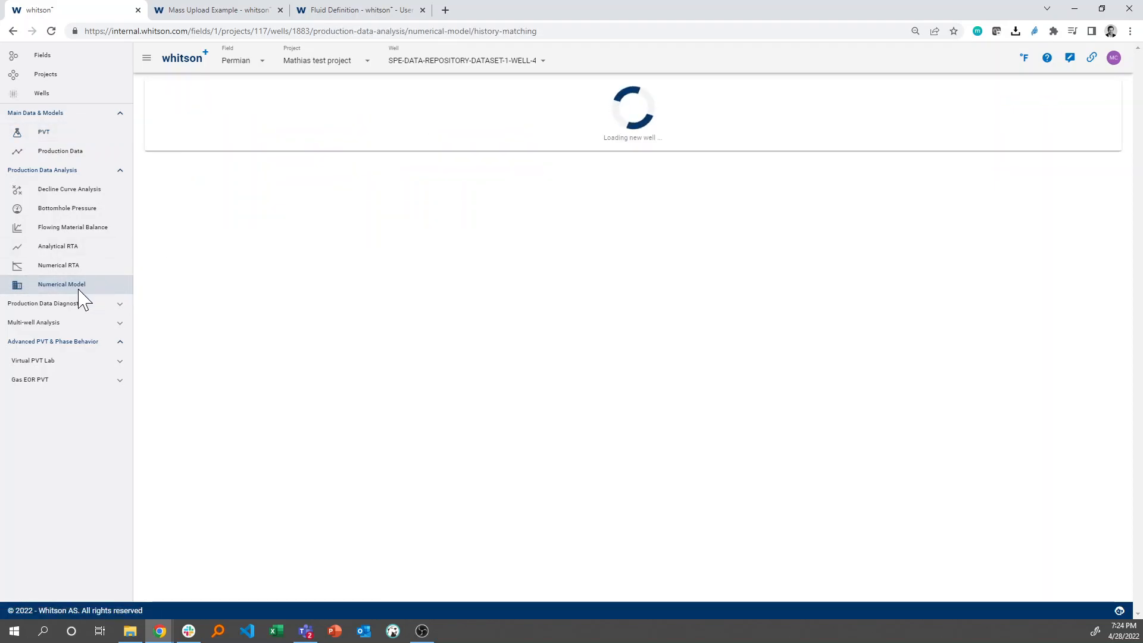
{"action": "scroll", "coordinate": [439, 324], "scroll_direction": "down", "scroll_amount": 3}
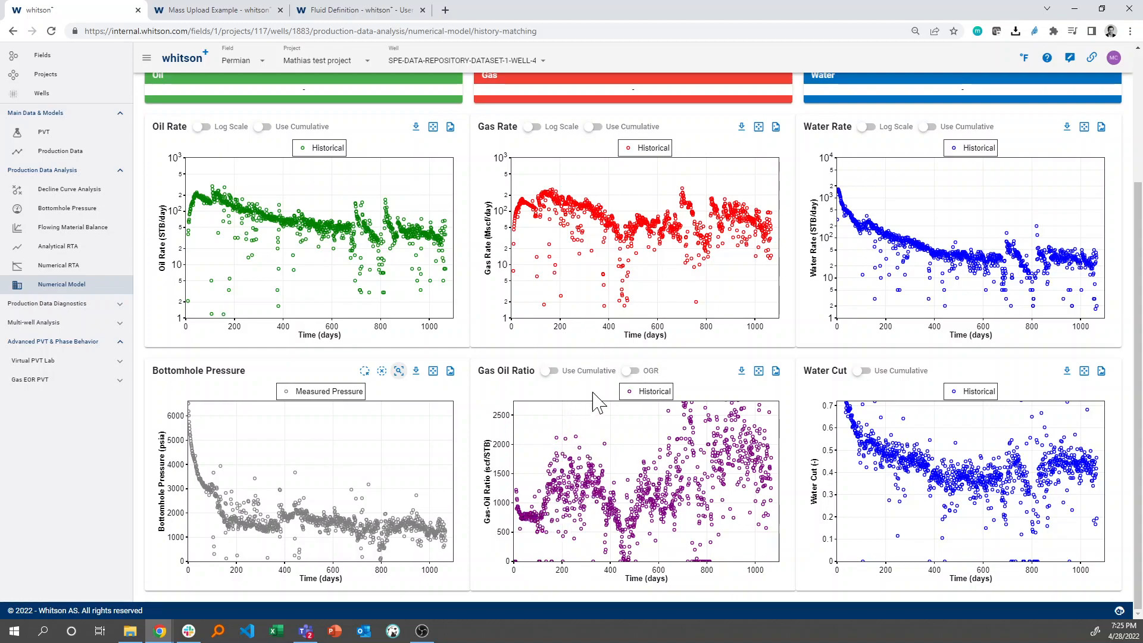
{"action": "left_click", "coordinate": [550, 372]}
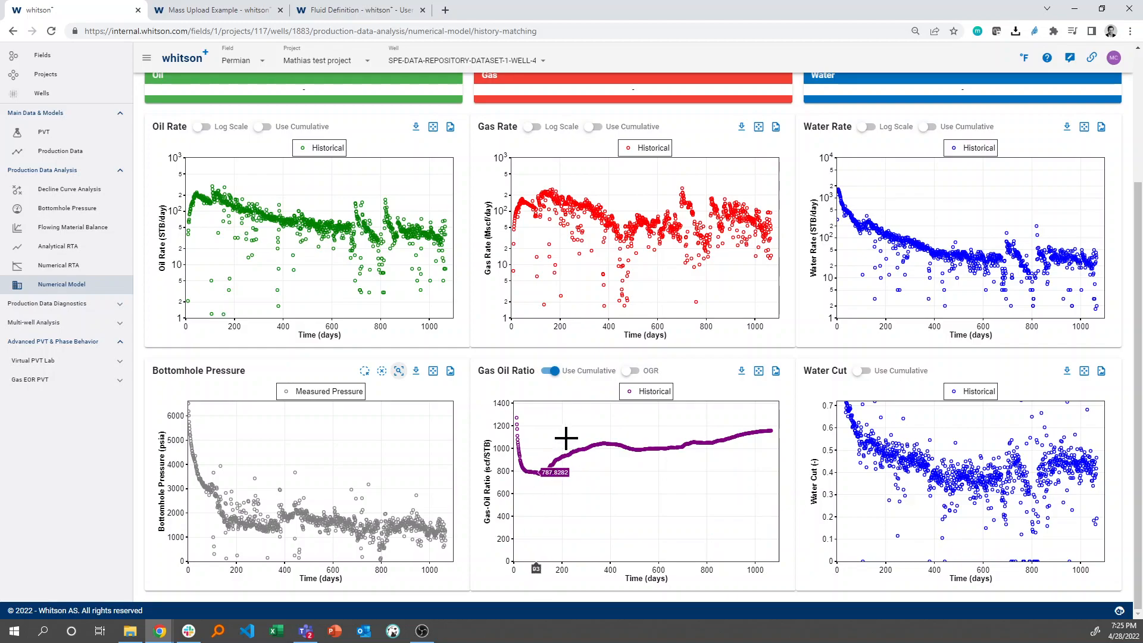
{"action": "left_click", "coordinate": [550, 371]}
{"action": "scroll", "coordinate": [476, 360], "scroll_direction": "up", "scroll_amount": 3}
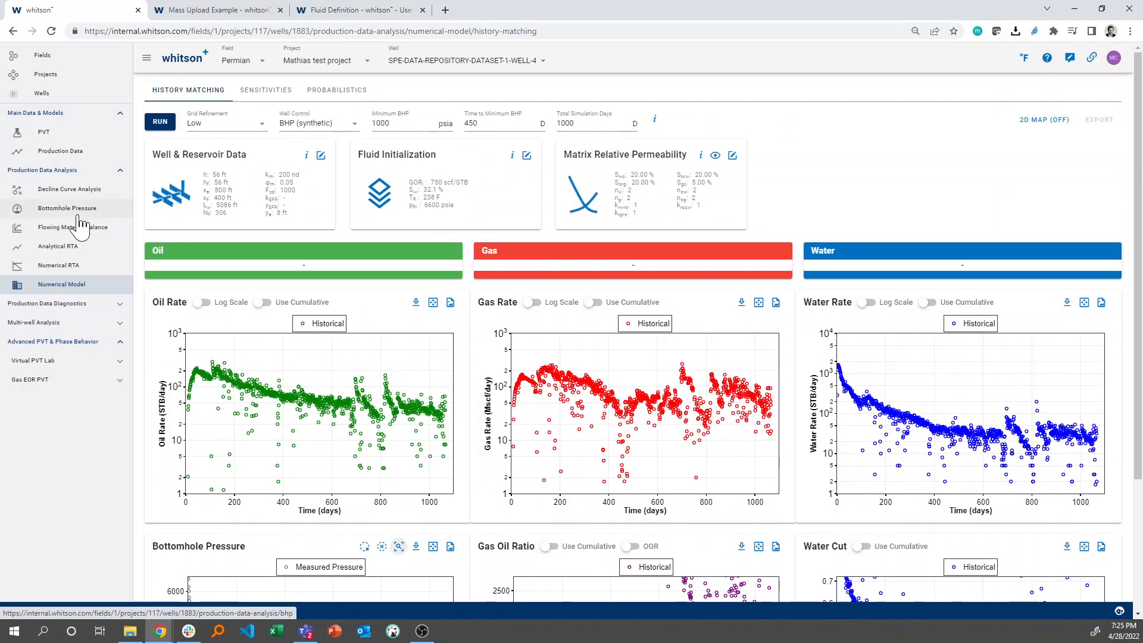
Isolate the GOR curve in the production data plot to examine its early trend, and restore all curves.
{"action": "left_click", "coordinate": [71, 151]}
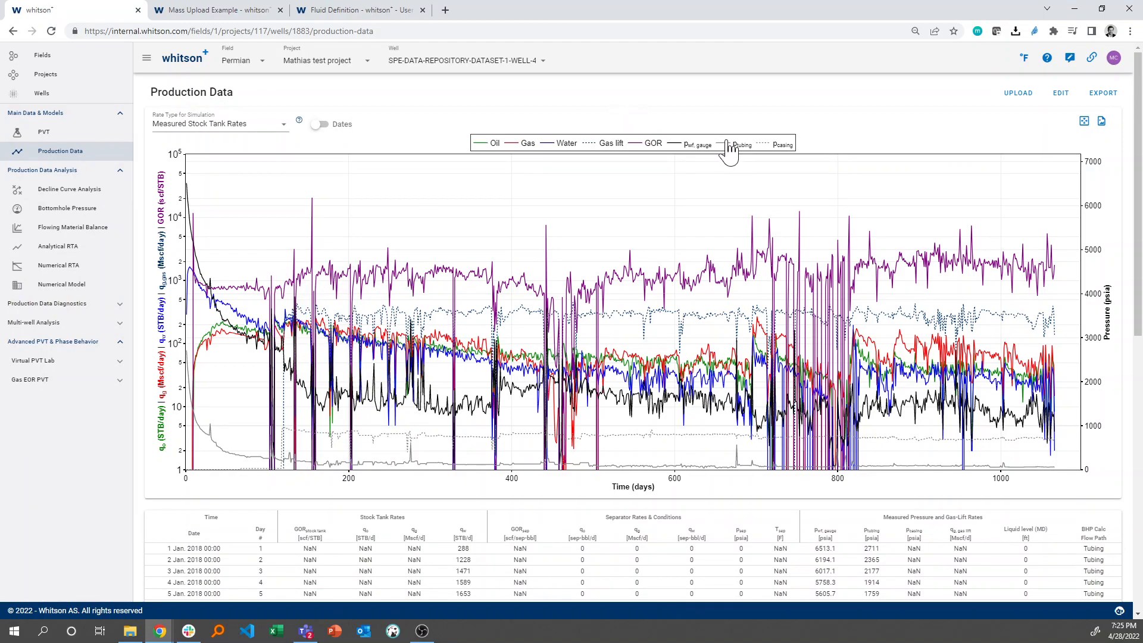
{"action": "double_click", "coordinate": [651, 144]}
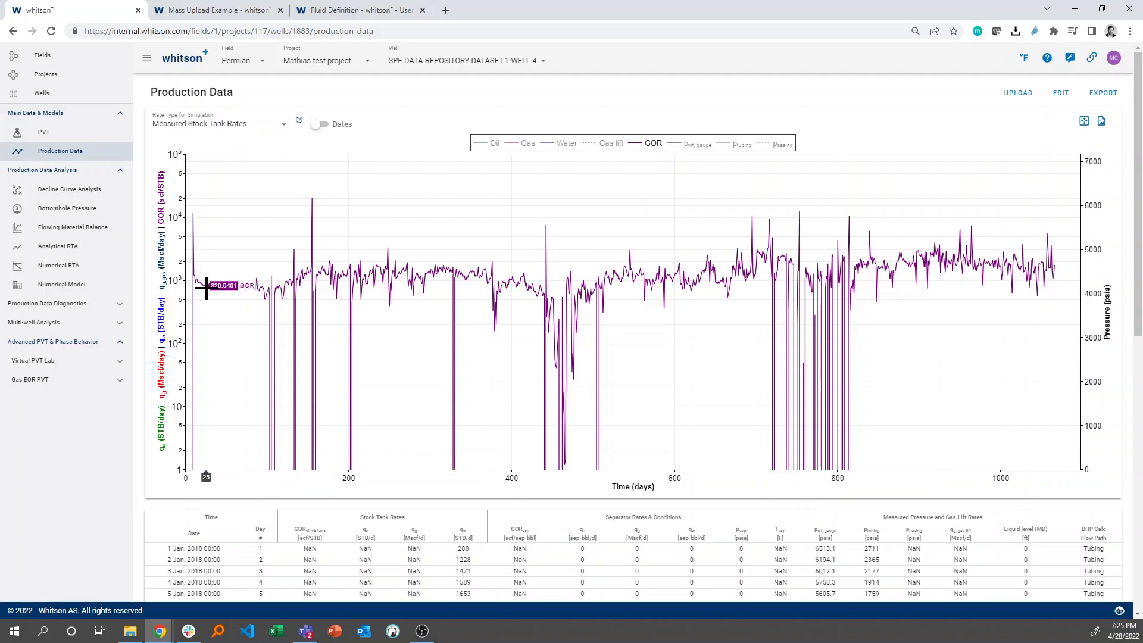
{"action": "double_click", "coordinate": [639, 146]}
Review the calculated phase envelope in PVT and view the reservoir fluid composition from the black oil table page.
{"action": "left_click", "coordinate": [83, 139]}
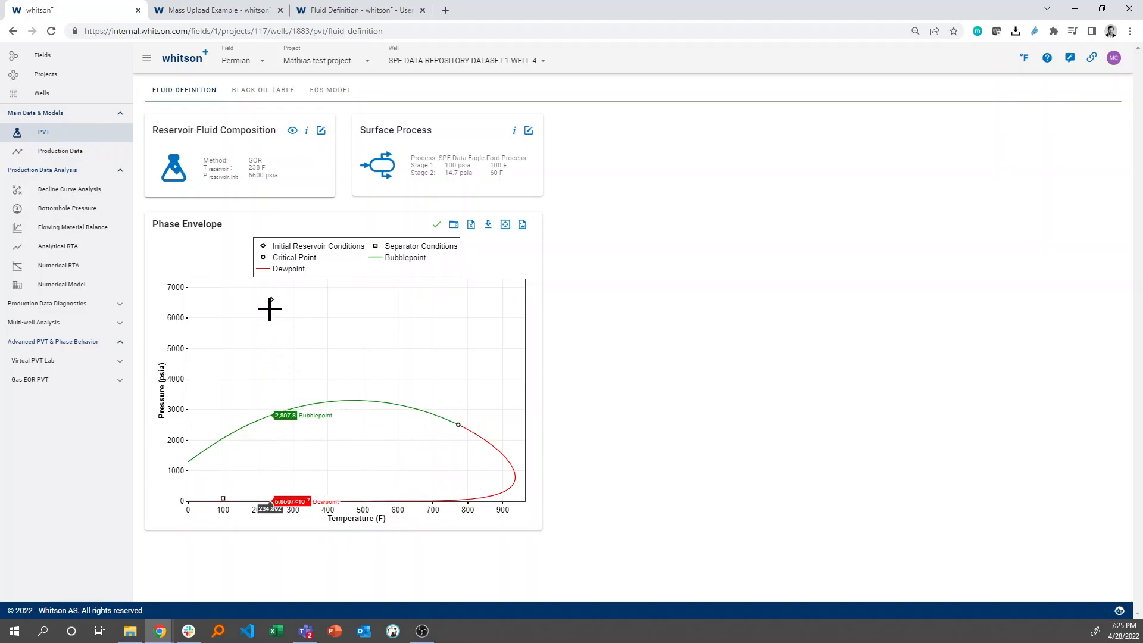
{"action": "left_click", "coordinate": [267, 91]}
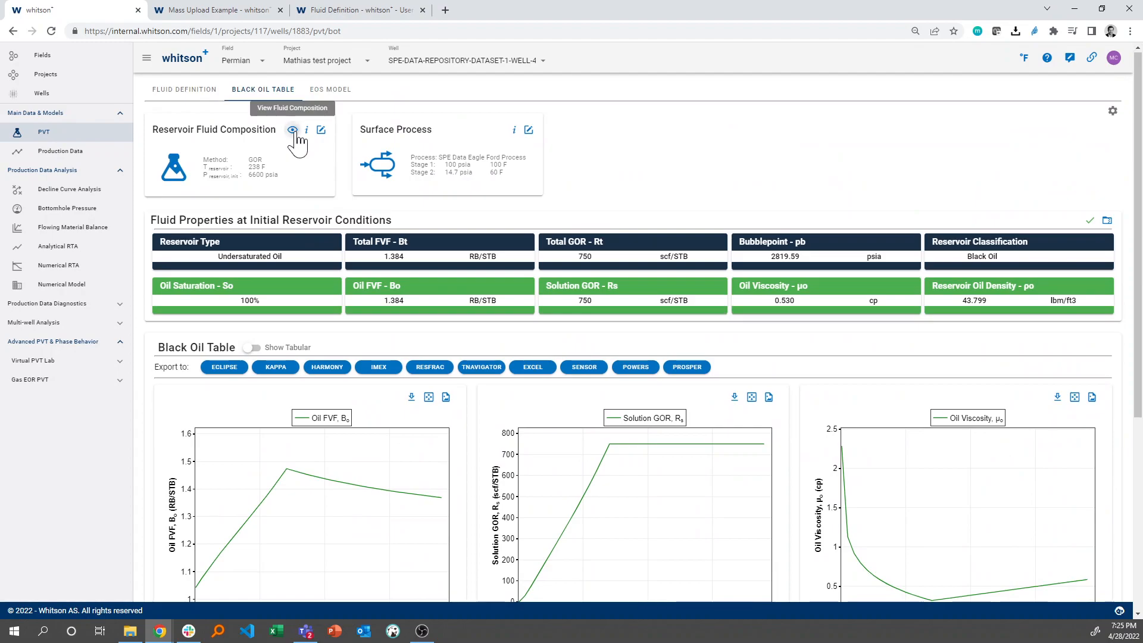
{"action": "left_click", "coordinate": [292, 131]}
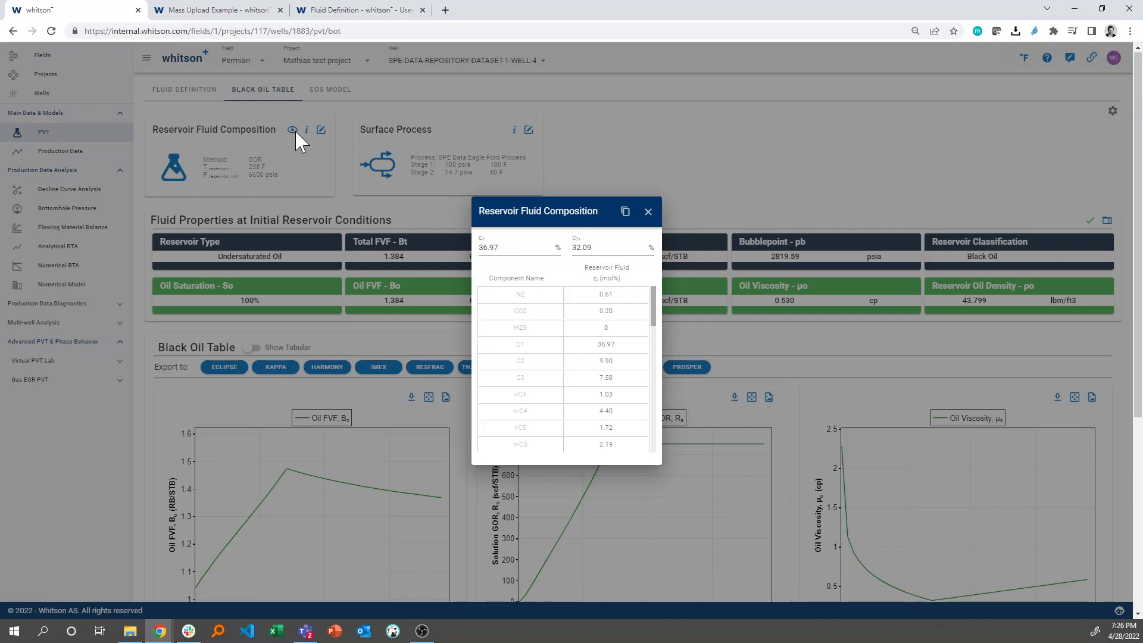
{"action": "left_click", "coordinate": [649, 212]}
Examine the black oil table's fluid properties, plots, tabular display option and available export formats.
{"action": "scroll", "coordinate": [522, 243], "scroll_direction": "down", "scroll_amount": 5}
{"action": "scroll", "coordinate": [474, 219], "scroll_direction": "up", "scroll_amount": 3}
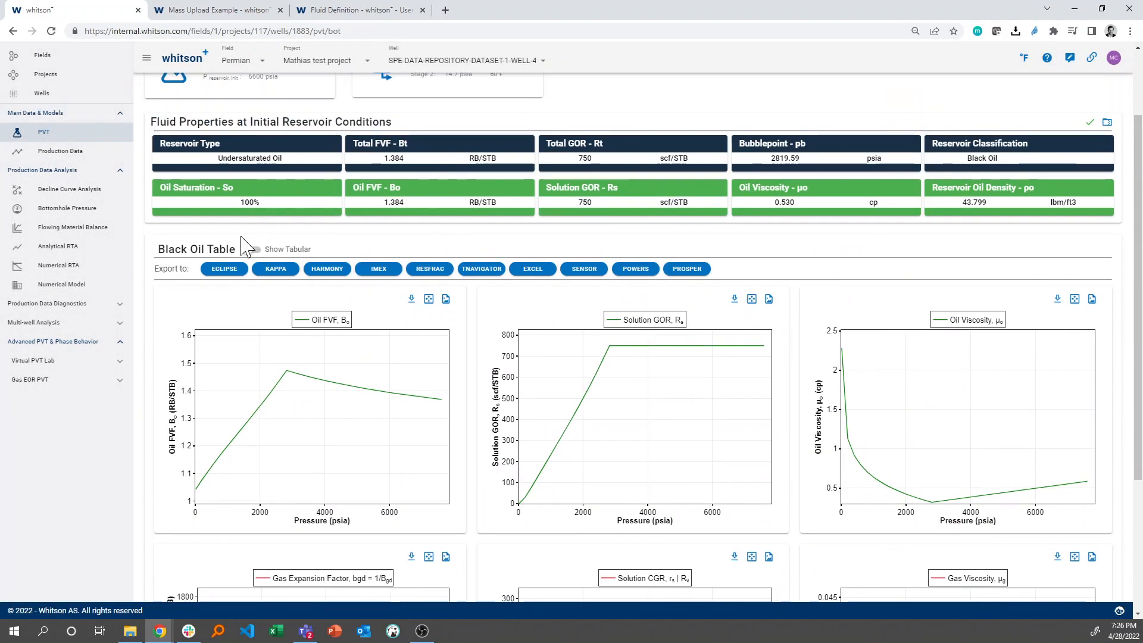
{"action": "left_click", "coordinate": [250, 250]}
{"action": "left_click", "coordinate": [251, 249]}
{"action": "scroll", "coordinate": [333, 281], "scroll_direction": "down", "scroll_amount": 2}
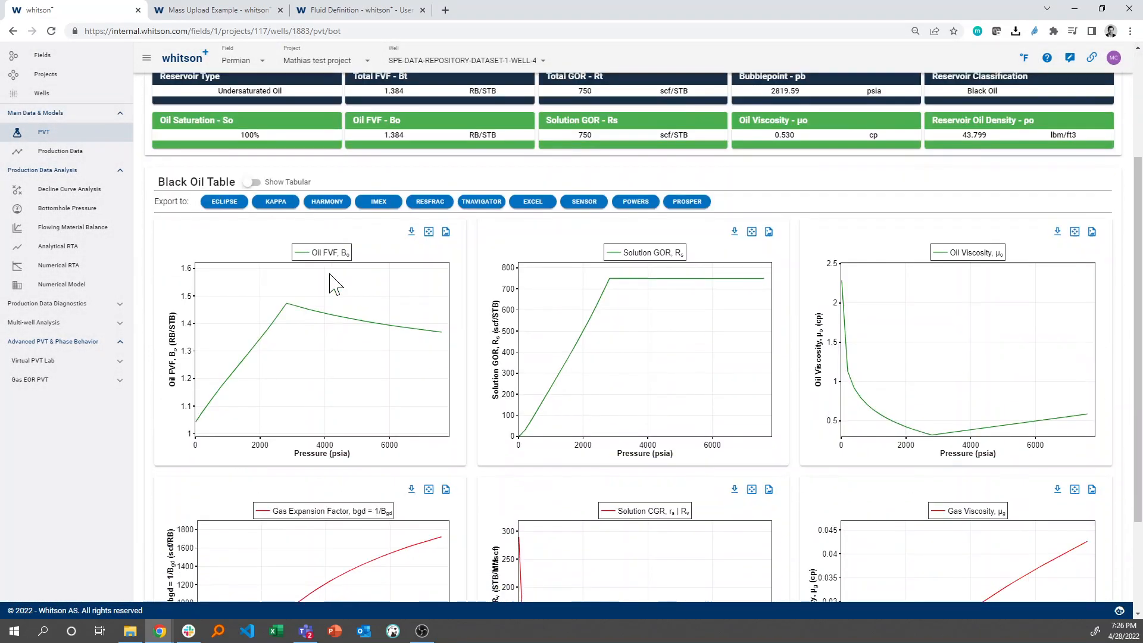
{"action": "scroll", "coordinate": [498, 383], "scroll_direction": "up", "scroll_amount": 3}
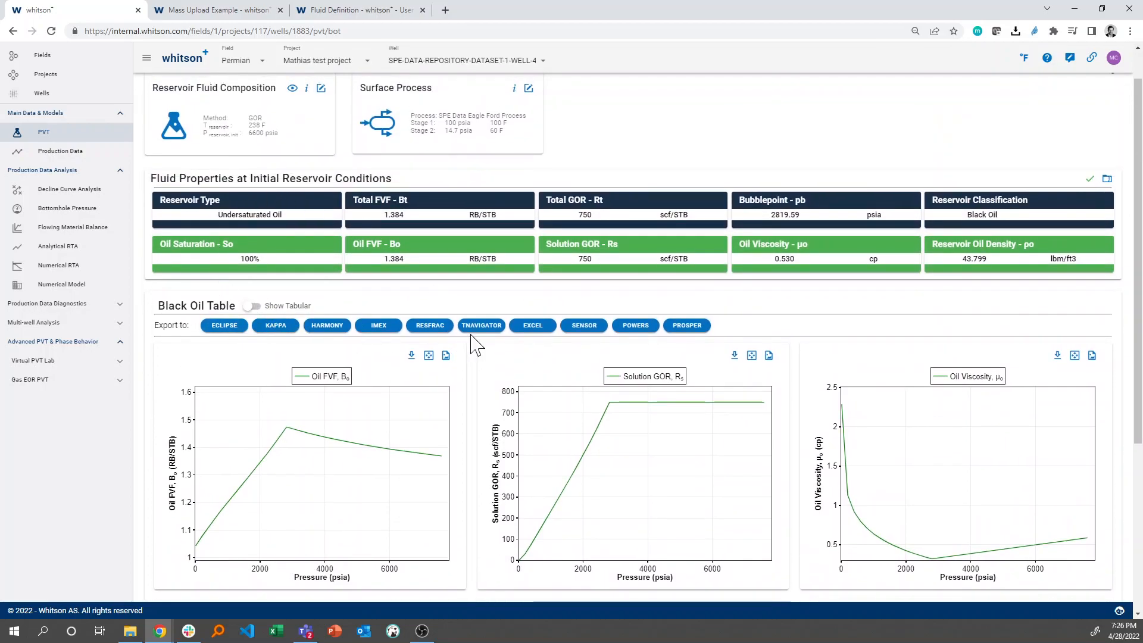
{"action": "scroll", "coordinate": [233, 354], "scroll_direction": "up", "scroll_amount": 3}
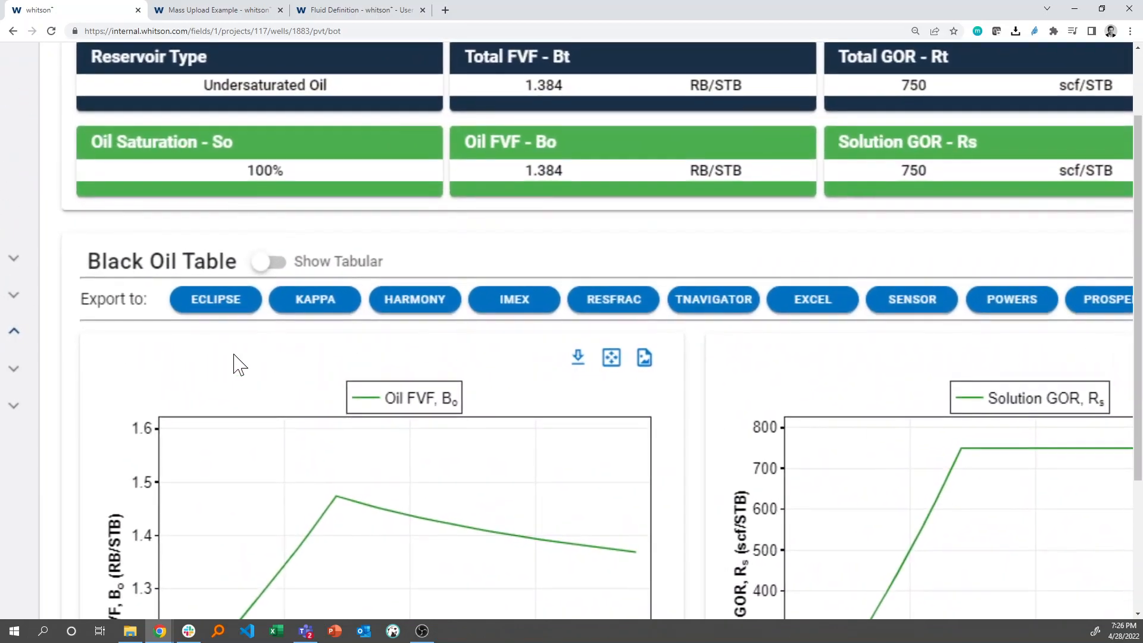
{"action": "scroll", "coordinate": [233, 354], "scroll_direction": "down", "scroll_amount": 3}
{"action": "scroll", "coordinate": [249, 241], "scroll_direction": "up", "scroll_amount": 1}
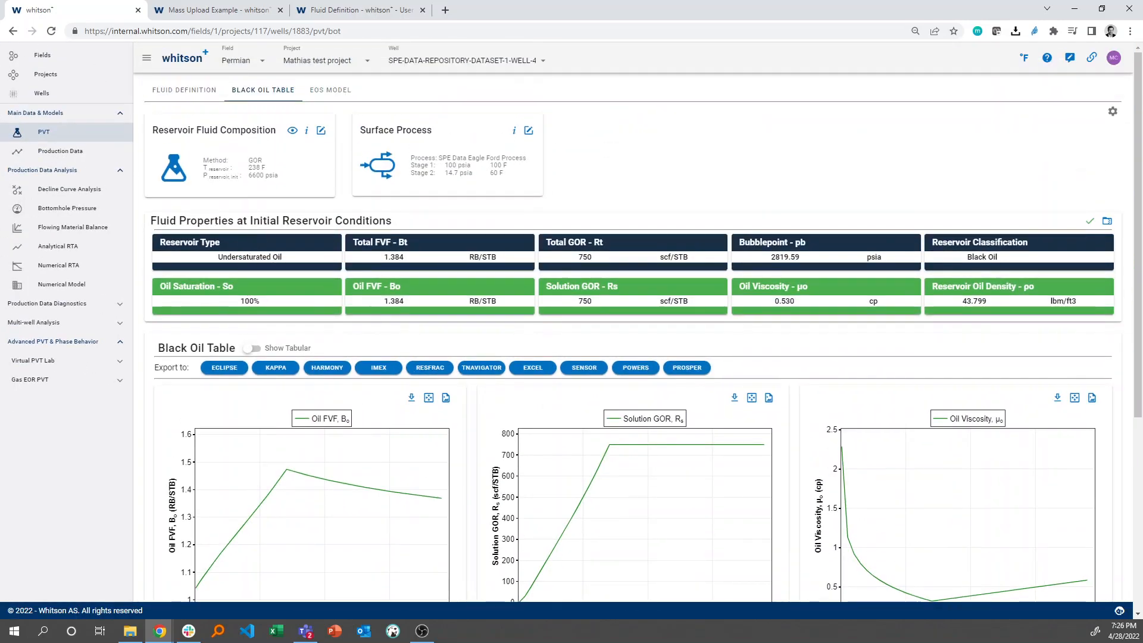